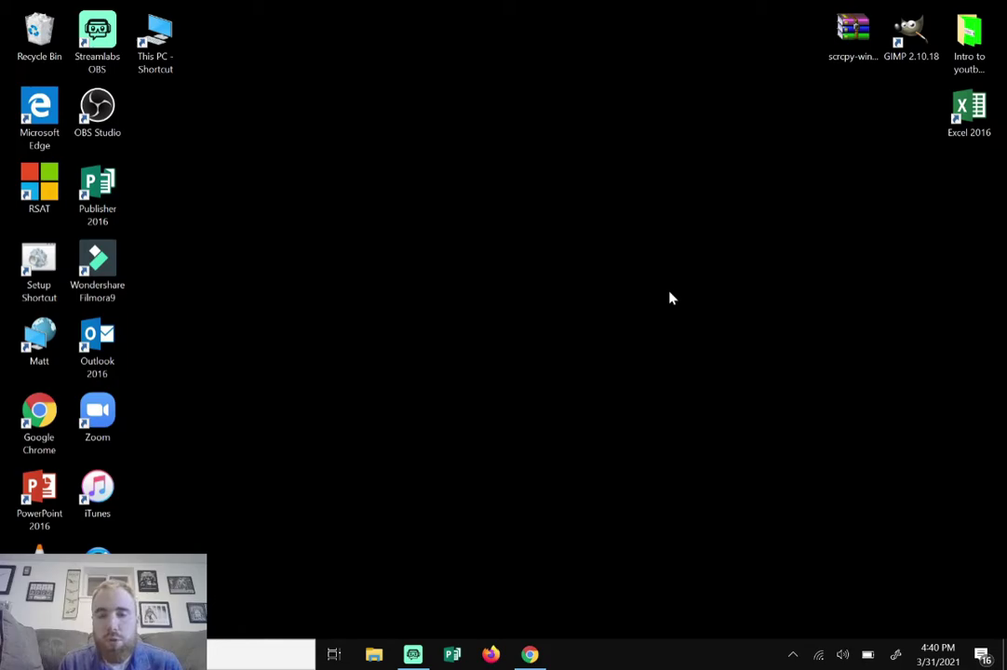
# - Switch to Chrome, add the Screenshot & Screen Video Recorder extension, and close its thank-you page
pyautogui.click(529, 654)
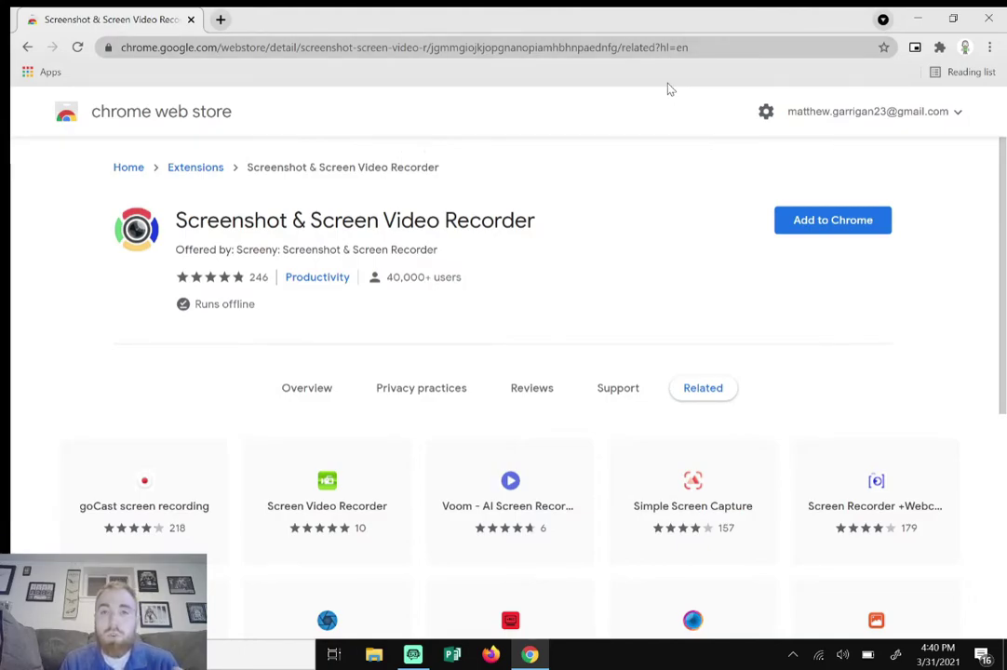
pyautogui.click(819, 230)
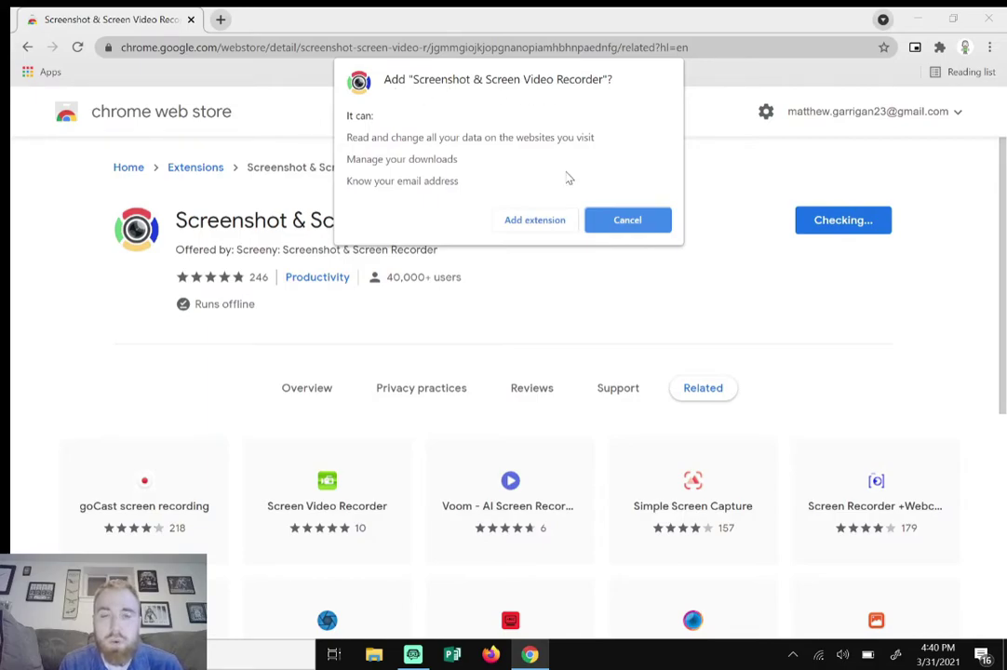
pyautogui.click(546, 223)
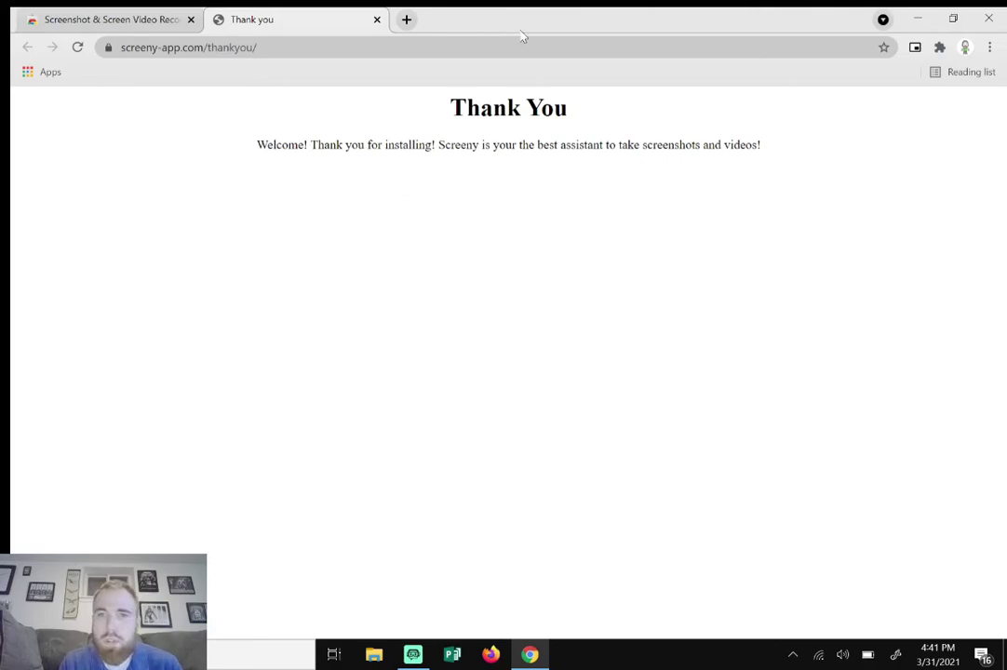
pyautogui.click(378, 19)
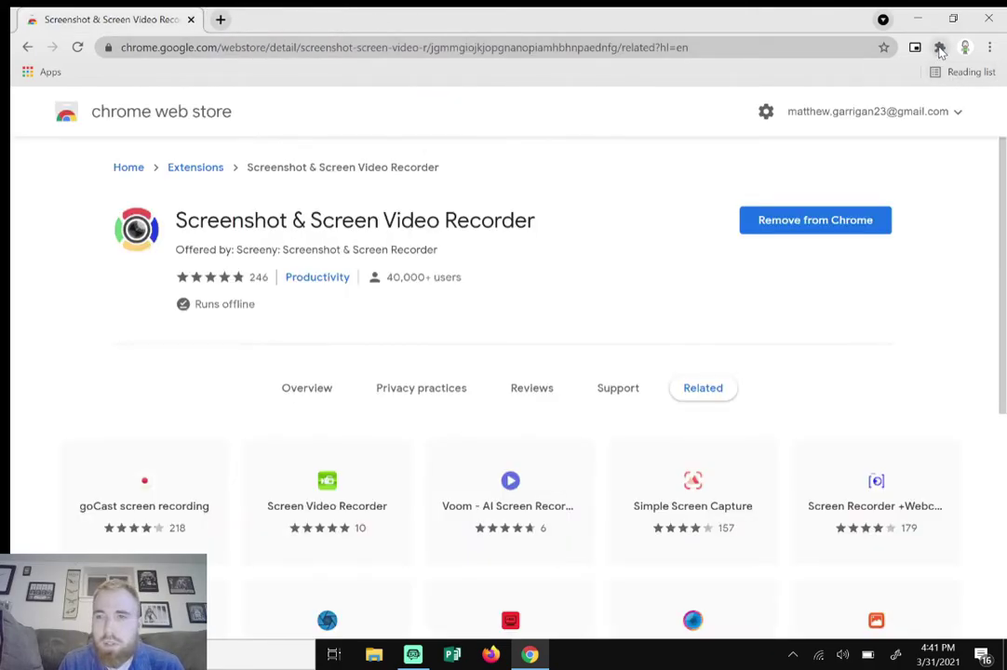
# - Pin the Screenshot & Screen Video Recorder extension to the Chrome toolbar
pyautogui.click(939, 48)
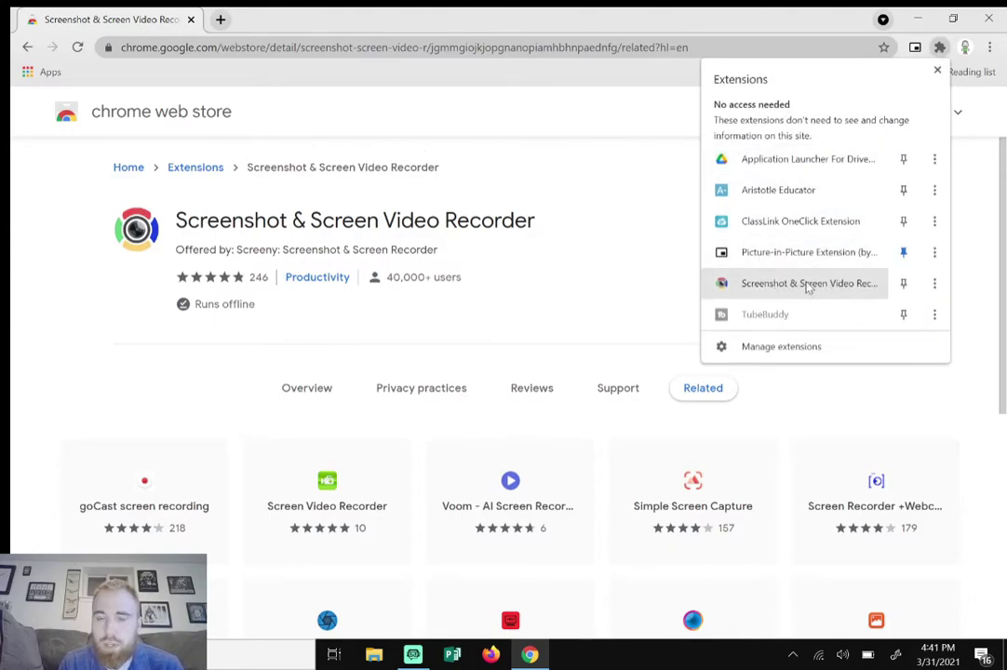
pyautogui.click(902, 285)
pyautogui.click(916, 55)
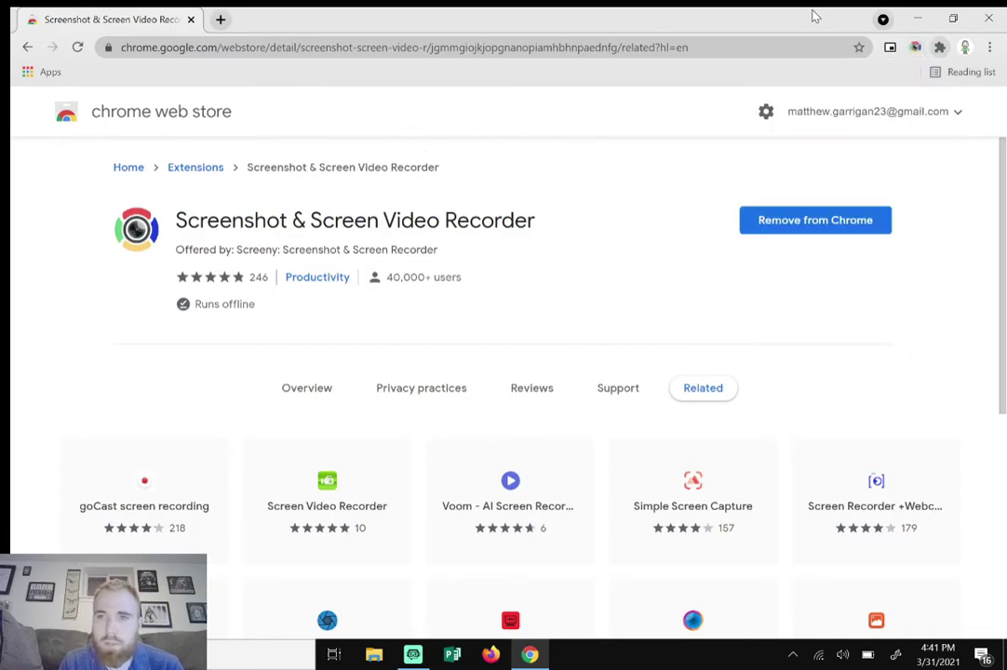
# - Start a Desktop screen recording with the extension, minimizing the browser and sharing the entire screen
pyautogui.click(916, 48)
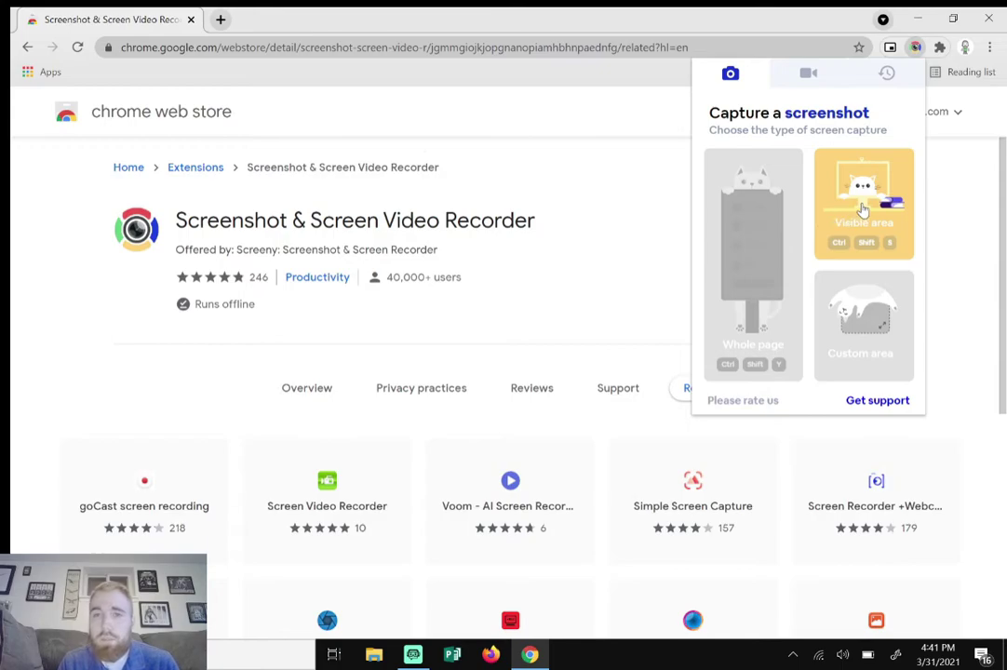
pyautogui.click(808, 75)
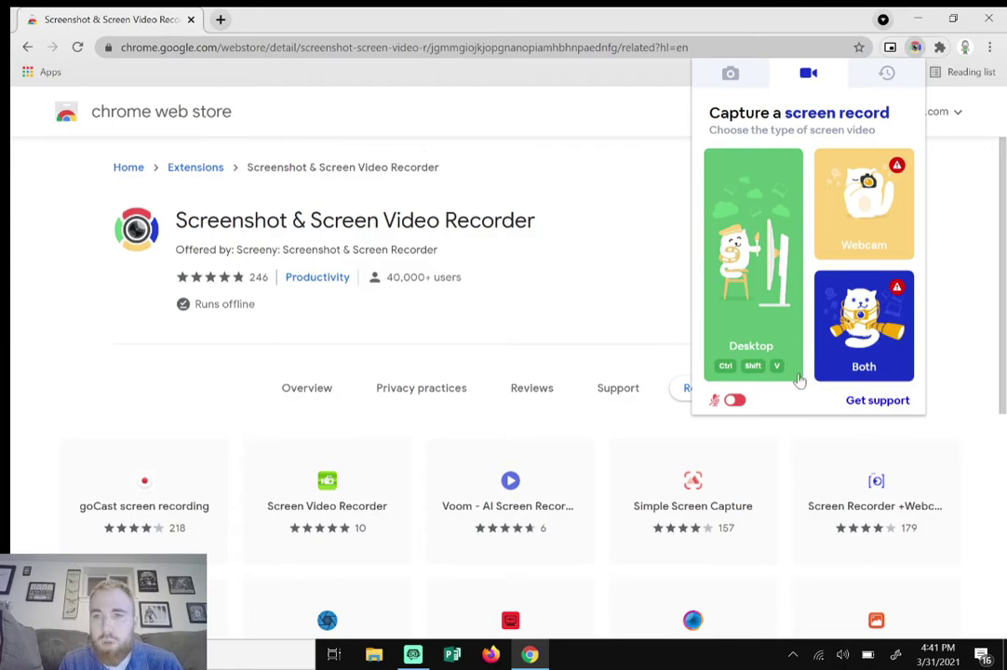
pyautogui.click(763, 279)
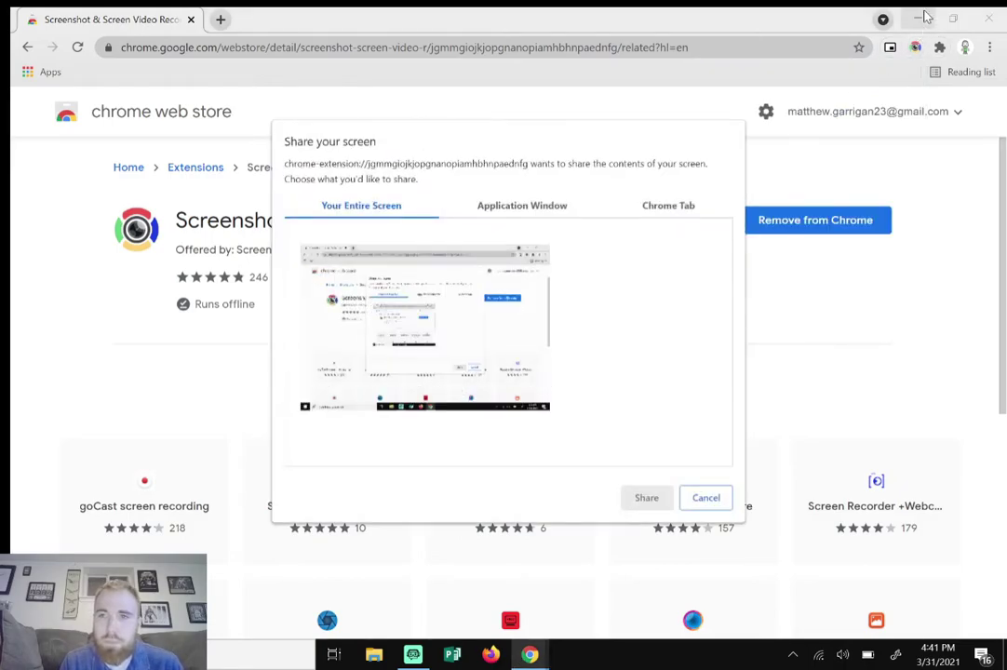
pyautogui.click(922, 18)
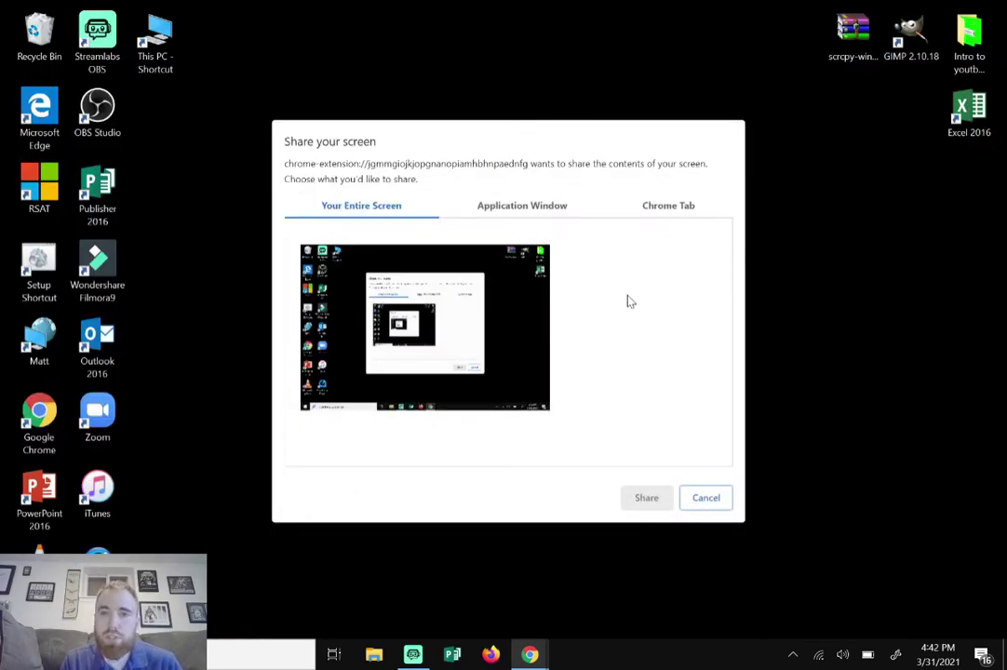
pyautogui.click(483, 321)
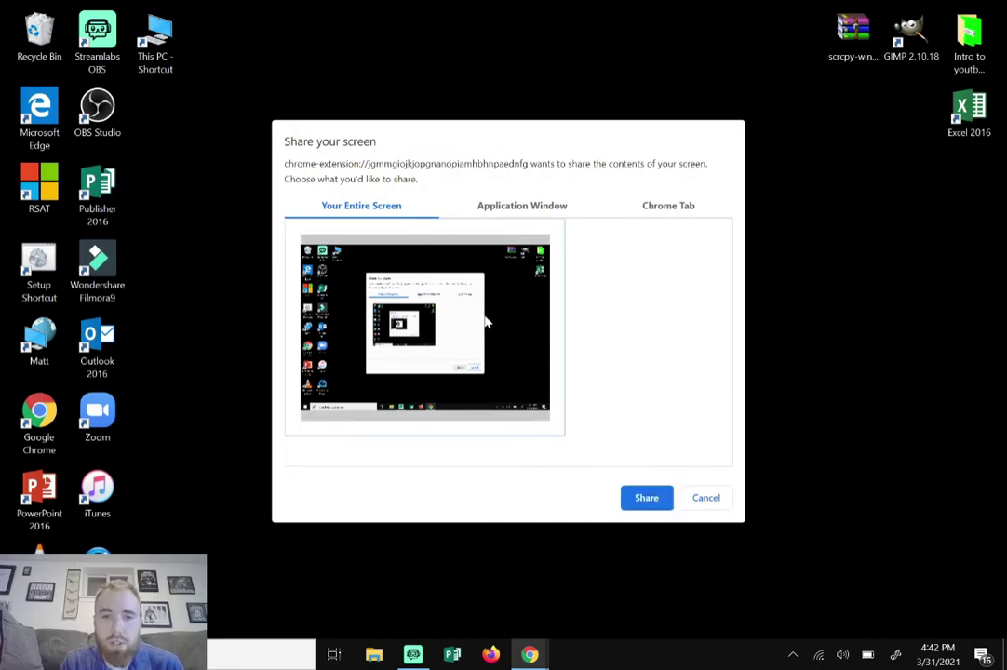
pyautogui.click(646, 500)
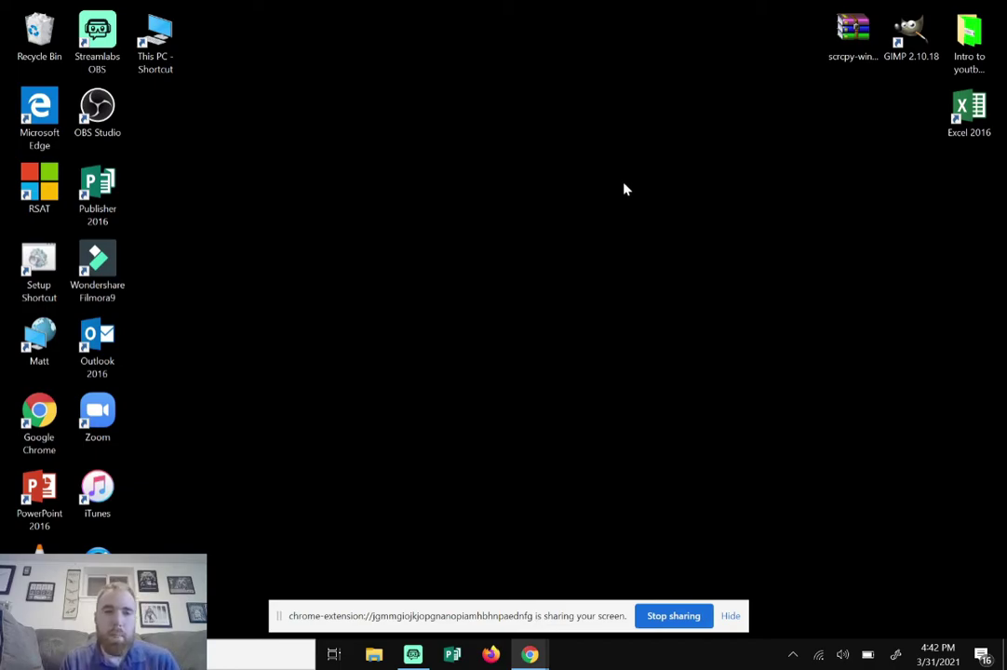
# - Record some sample desktop activity by opening and closing the This PC window and the Start menu
pyautogui.doubleClick(154, 37)
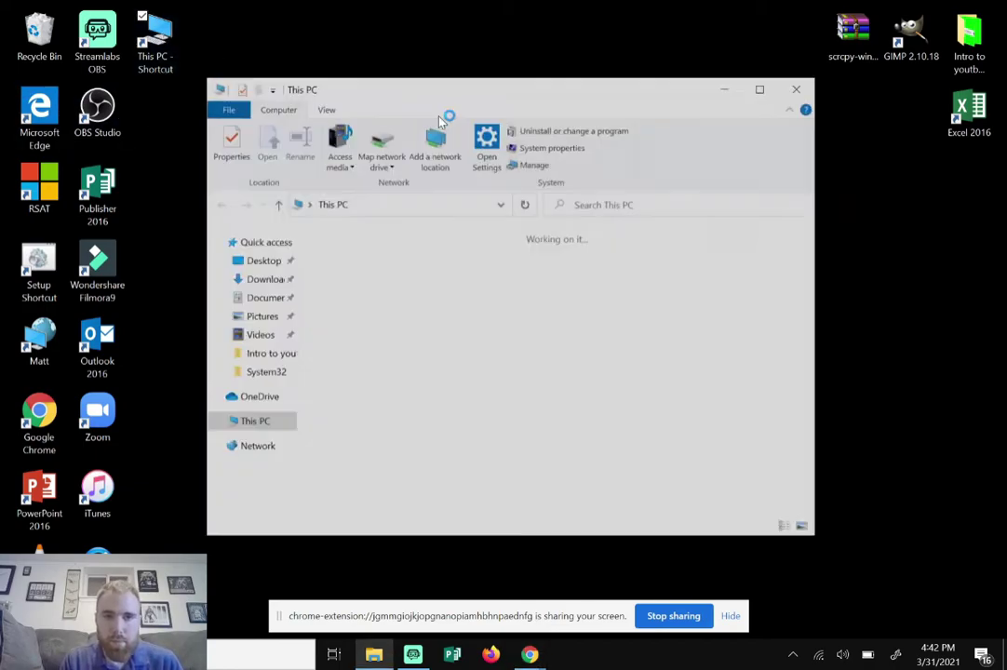
pyautogui.click(794, 90)
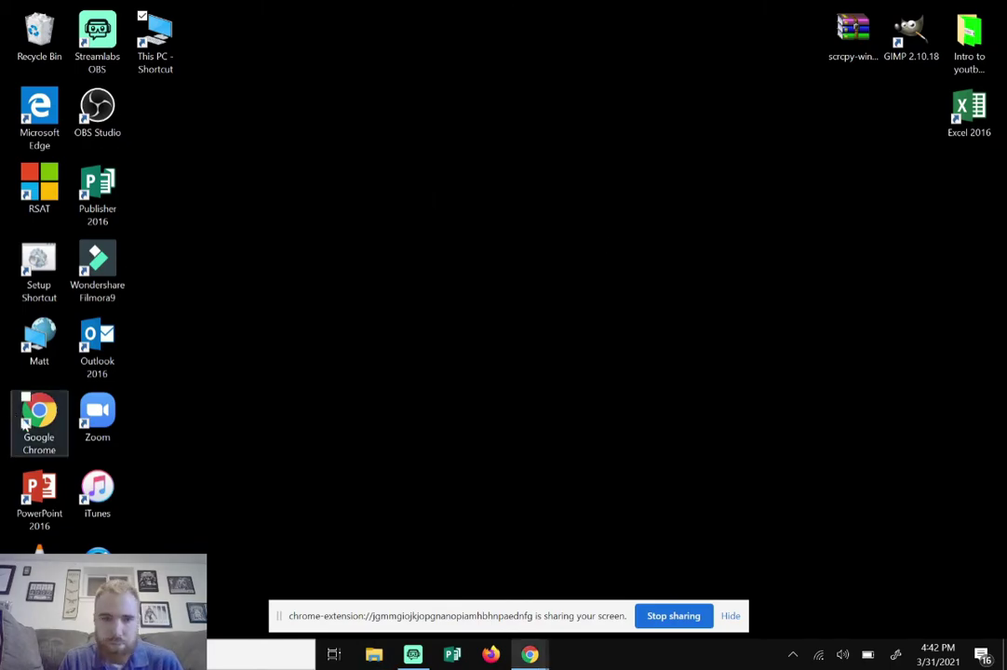
pyautogui.press('super')
pyautogui.click(857, 308)
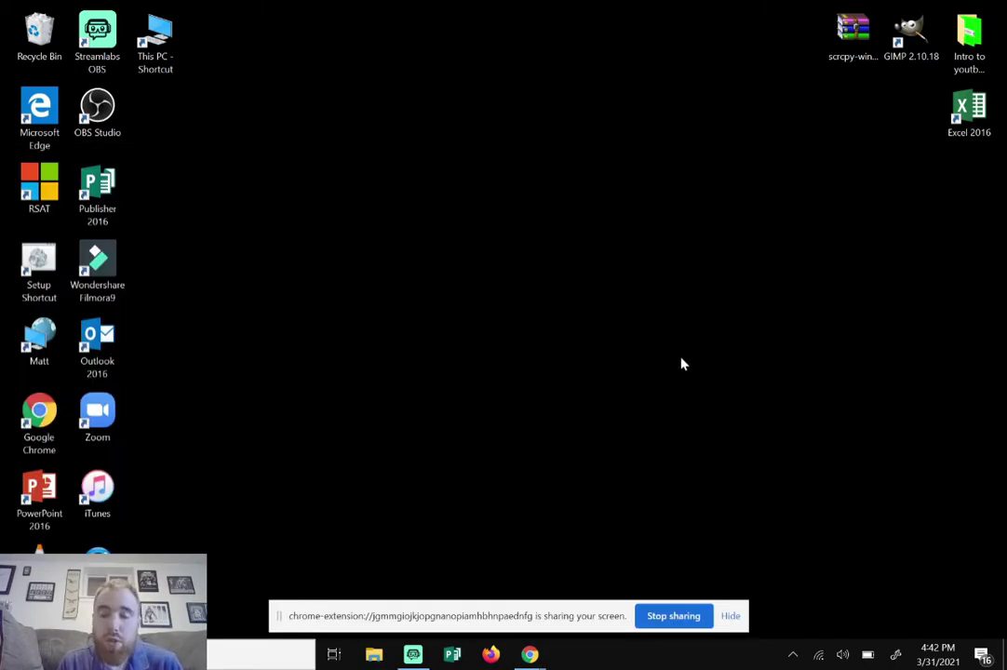
# - Stop sharing the screen and review the finished recording in Chrome
pyautogui.click(665, 617)
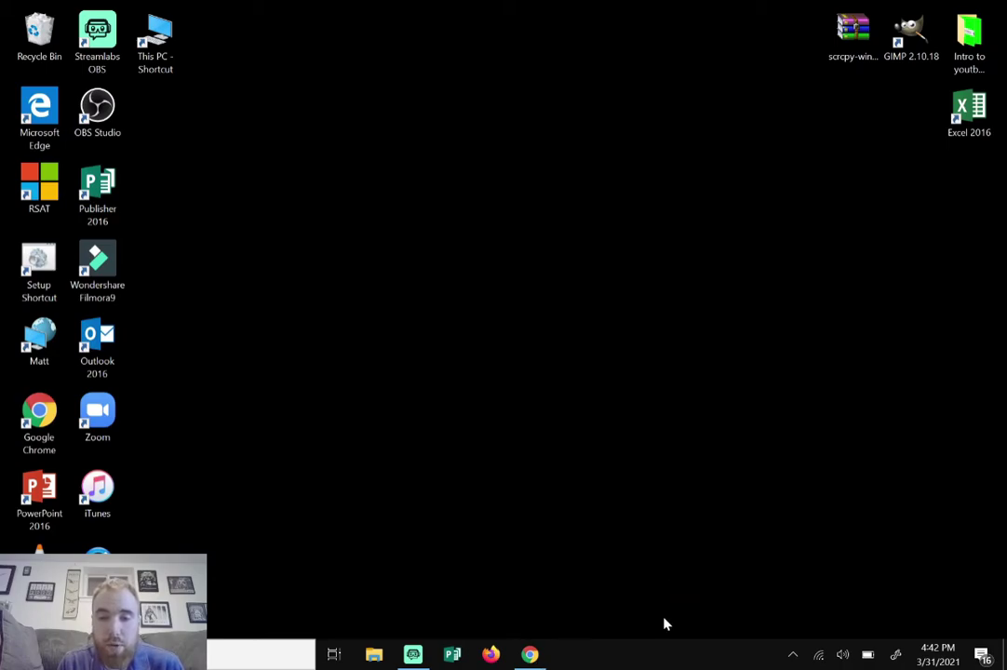
pyautogui.click(532, 657)
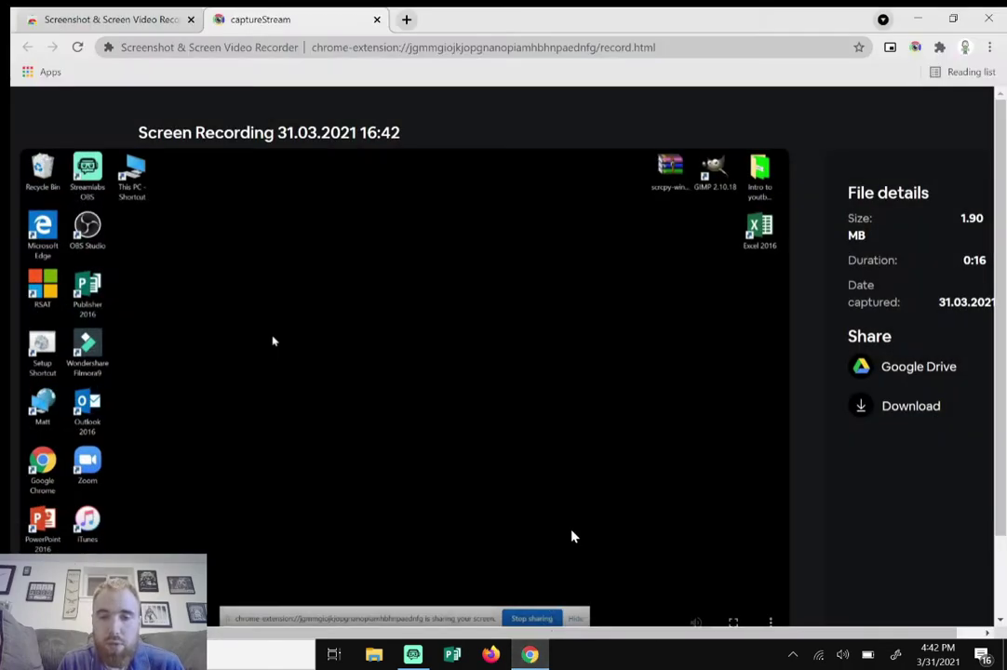
pyautogui.scroll(-1, 293, 472)
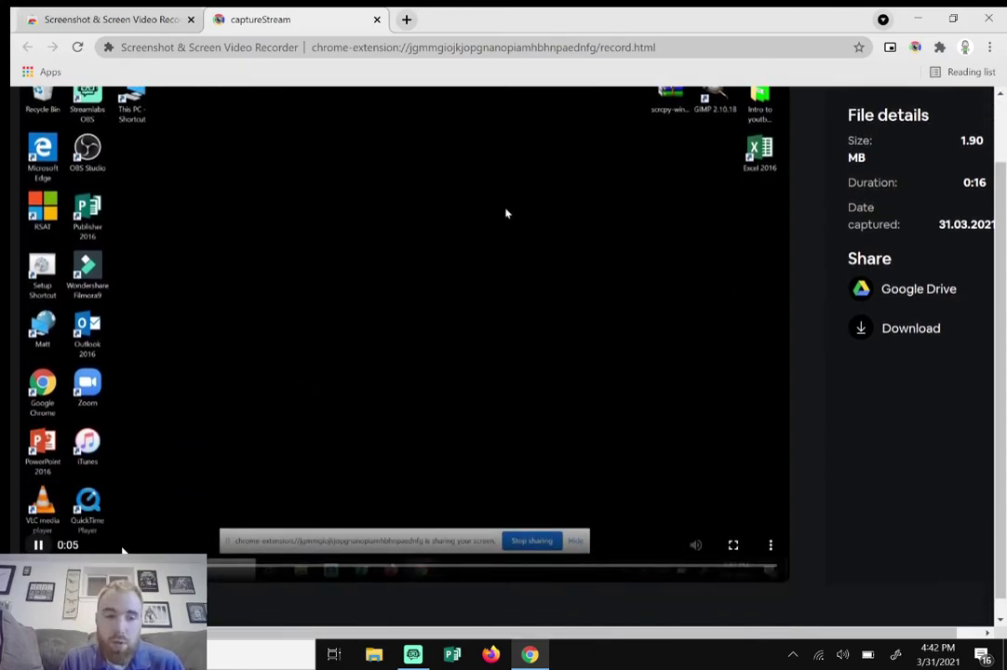
pyautogui.scroll(1, 107, 551)
pyautogui.scroll(-1, 108, 550)
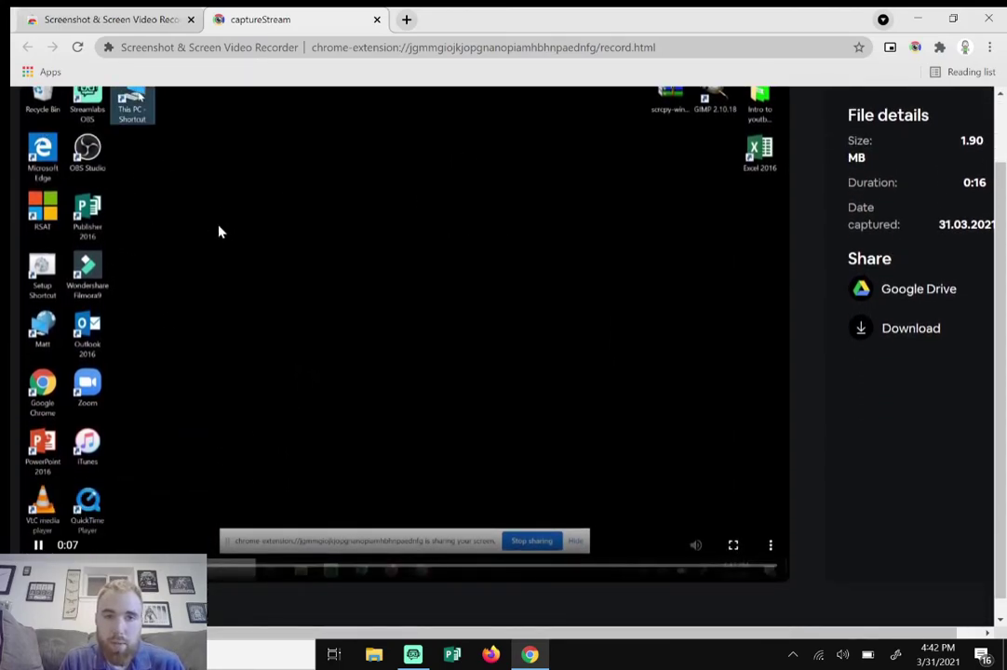
pyautogui.scroll(1, 212, 221)
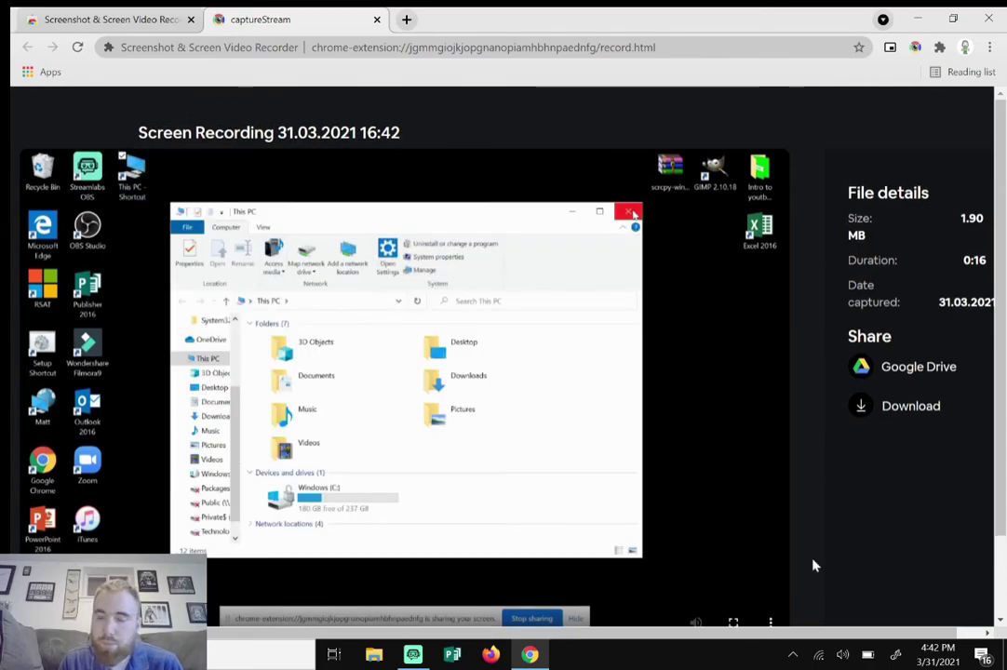
# - Download the recording to the Videos folder as a WEBM file named "test video"
pyautogui.moveTo(998, 332); pyautogui.dragTo(998, 356)
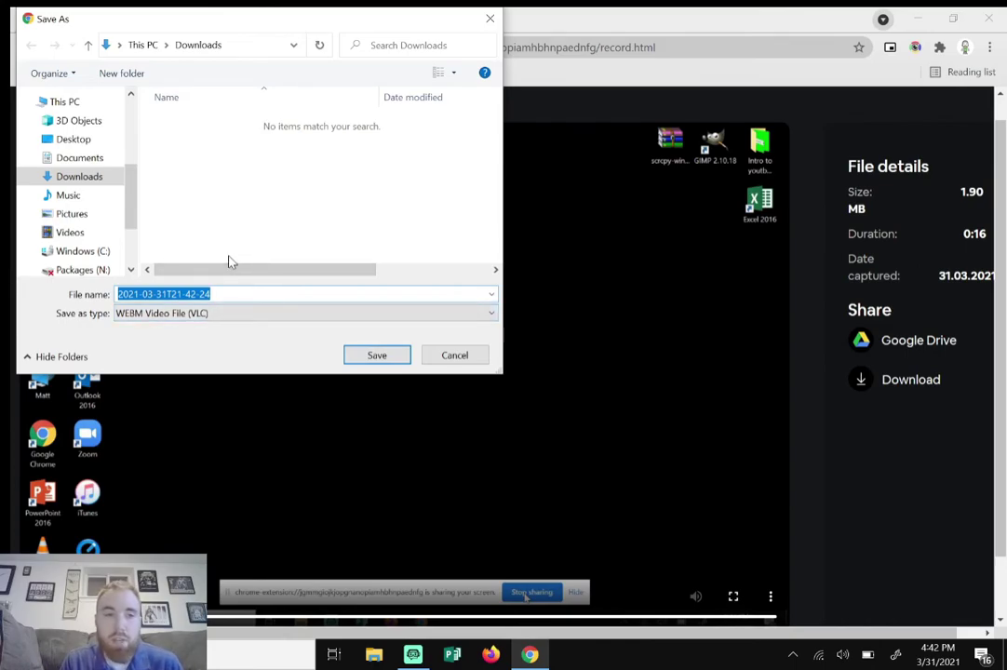
pyautogui.click(71, 232)
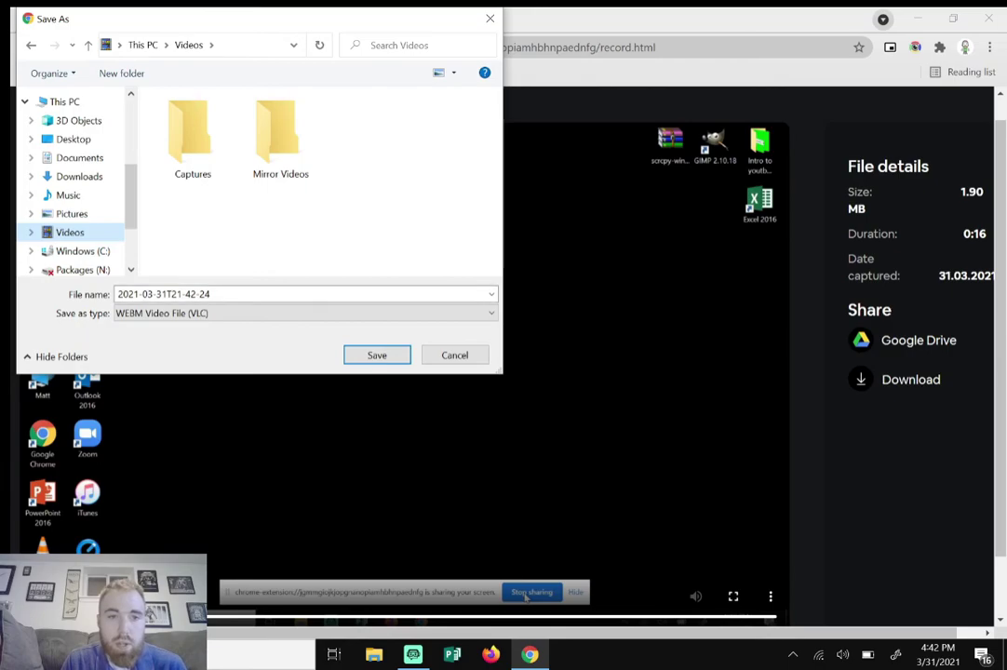
pyautogui.click(191, 292)
pyautogui.write('tes')
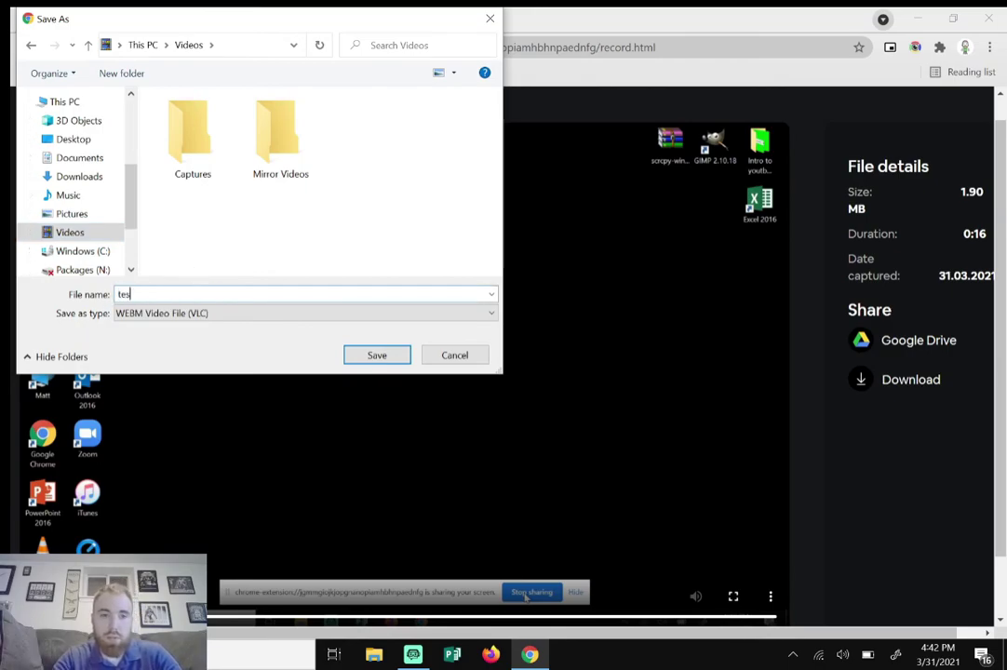
pyautogui.write('t video')
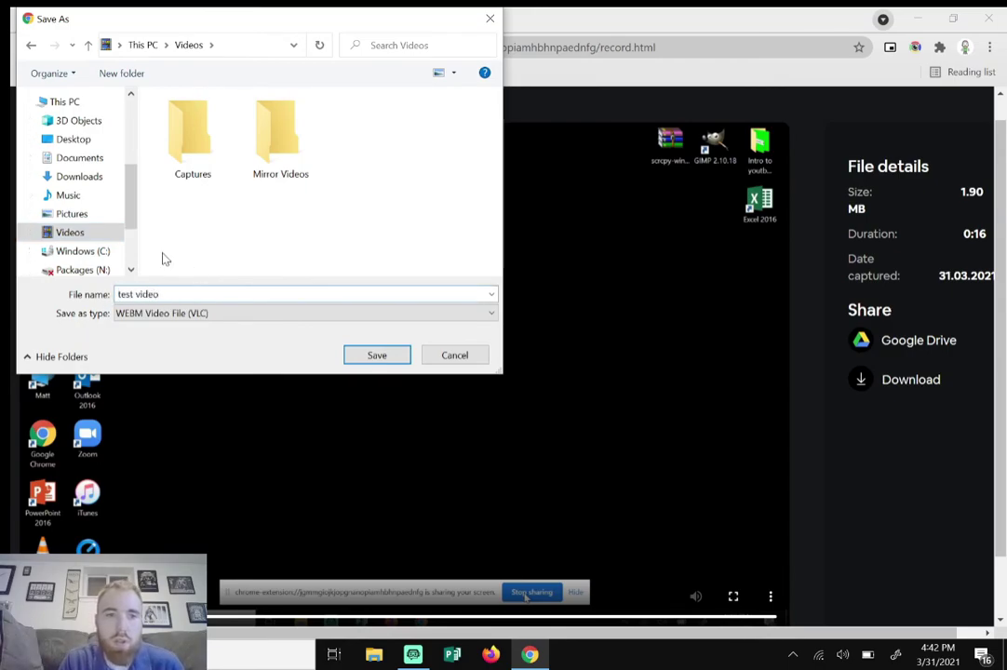
pyautogui.click(373, 358)
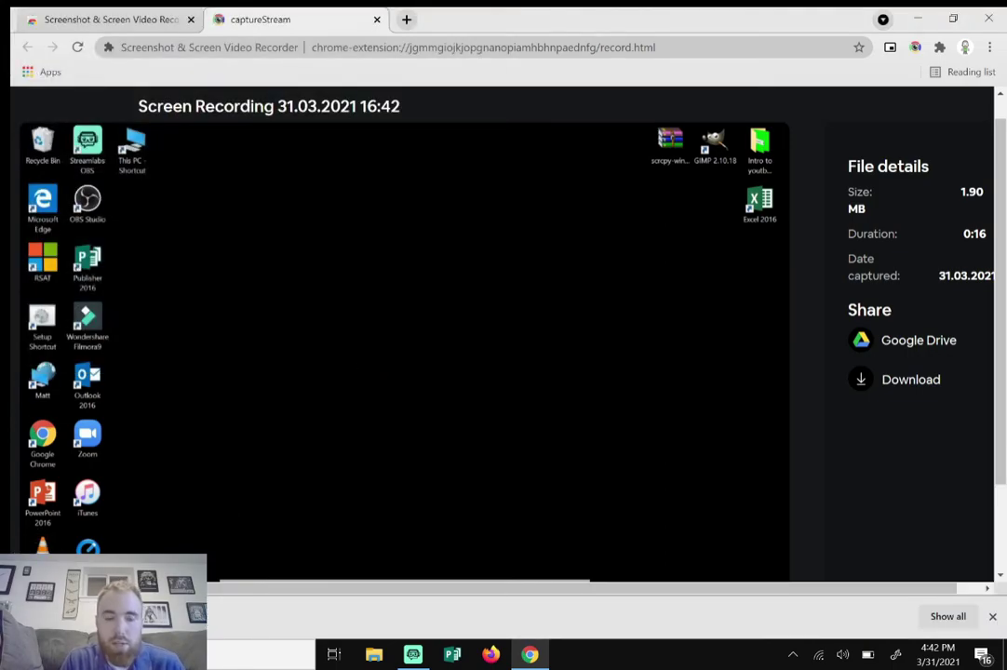
# - Minimize Chrome, switch to the Videos folder in File Explorer, and play the "test video" file
pyautogui.click(918, 17)
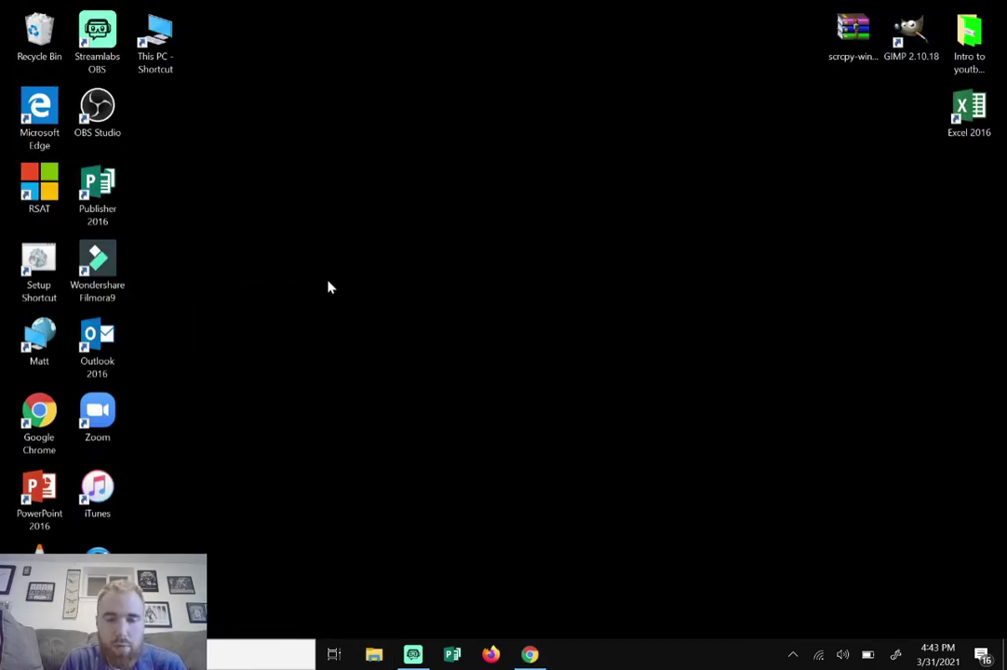
pyautogui.press('super+e')
pyautogui.click(260, 335)
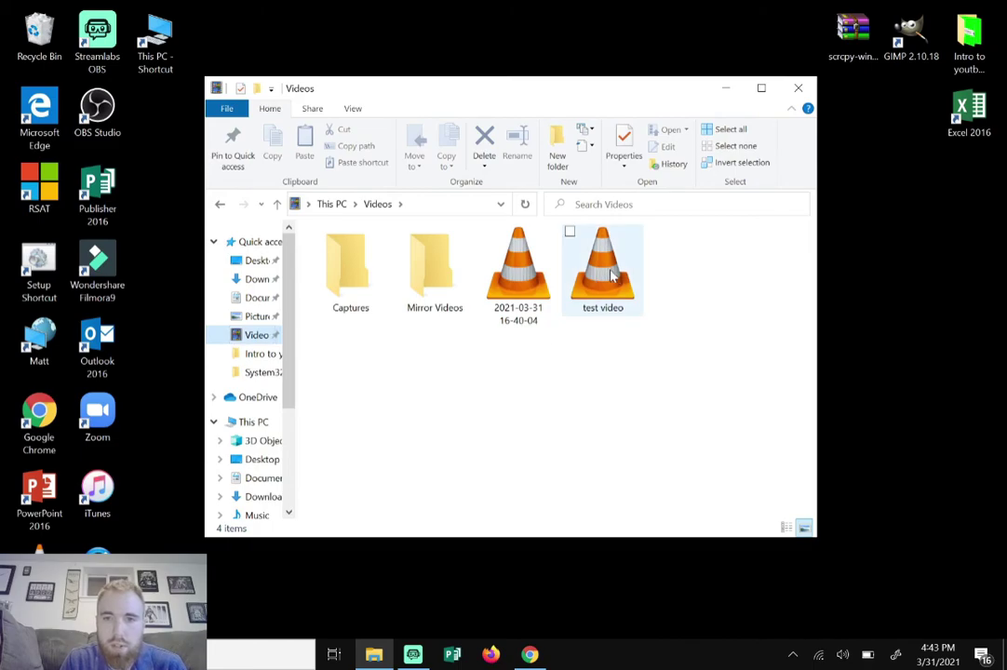
pyautogui.doubleClick(611, 275)
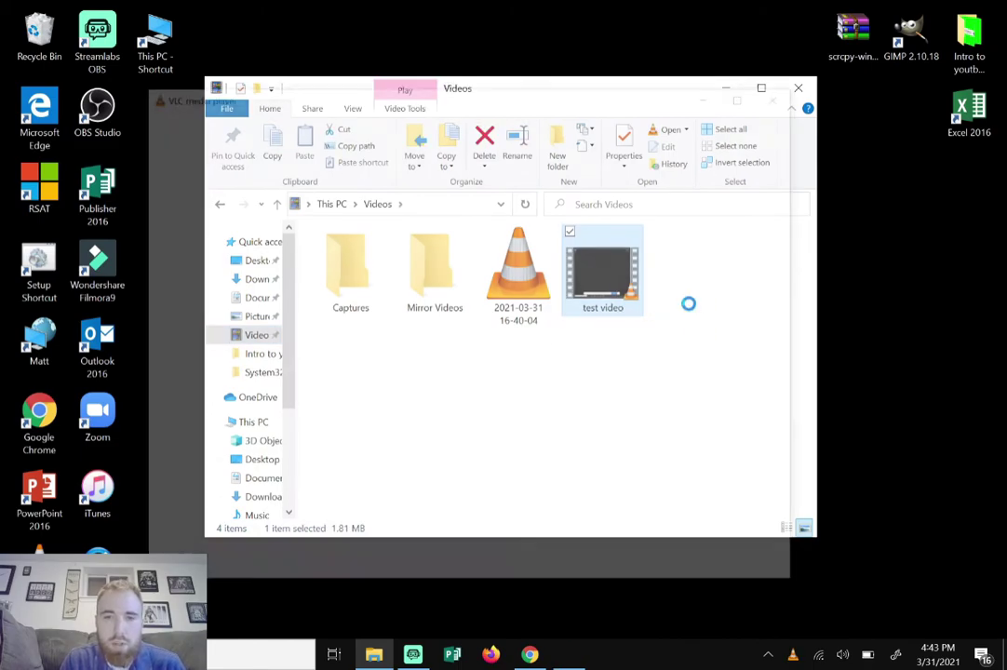